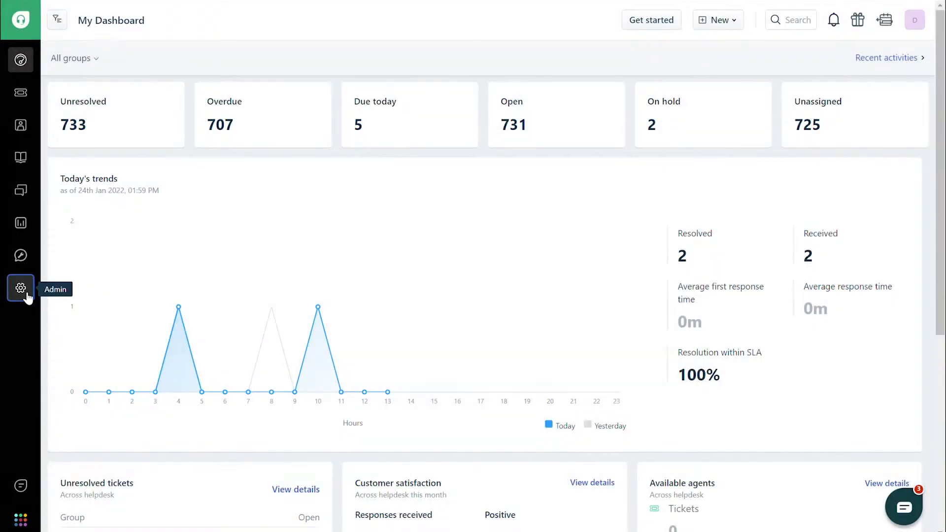
Open the ticket automation rules that run on Ticket Creation.
{"action": "left_click", "coordinate": [24, 295]}
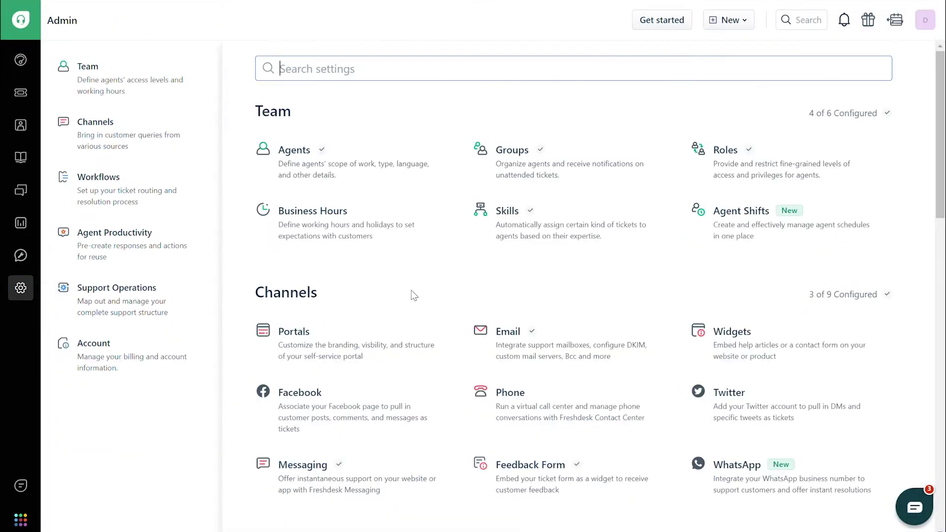
{"action": "scroll", "coordinate": [493, 266], "scroll_direction": "down", "scroll_amount": 5}
{"action": "left_click", "coordinate": [718, 387]}
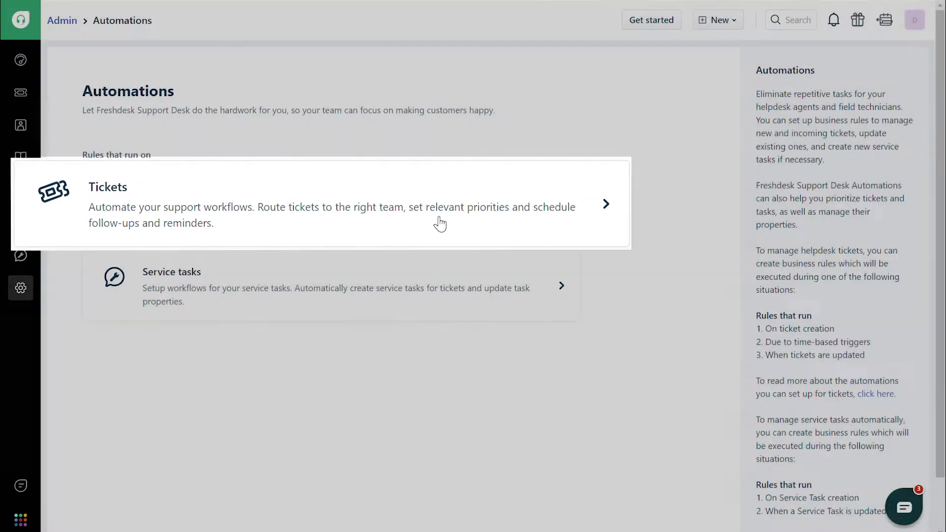
{"action": "left_click", "coordinate": [439, 224]}
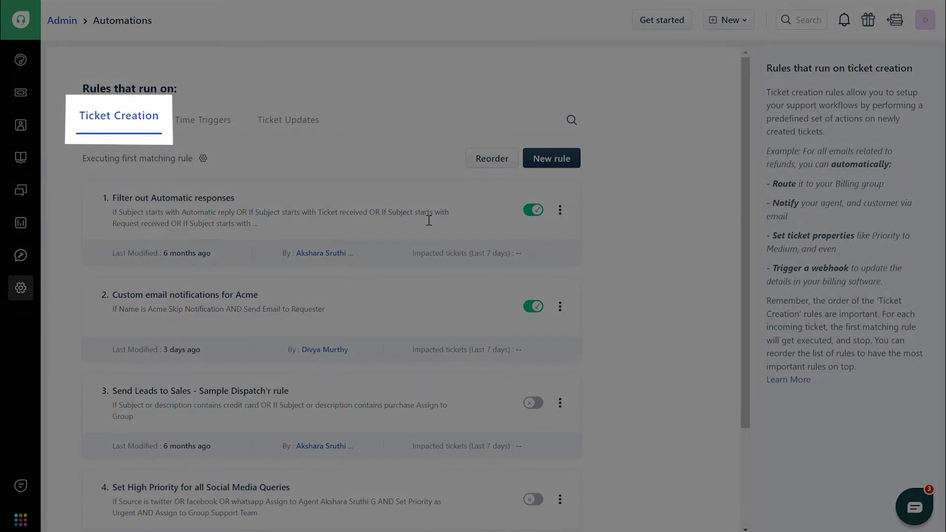
{"action": "left_click", "coordinate": [429, 220]}
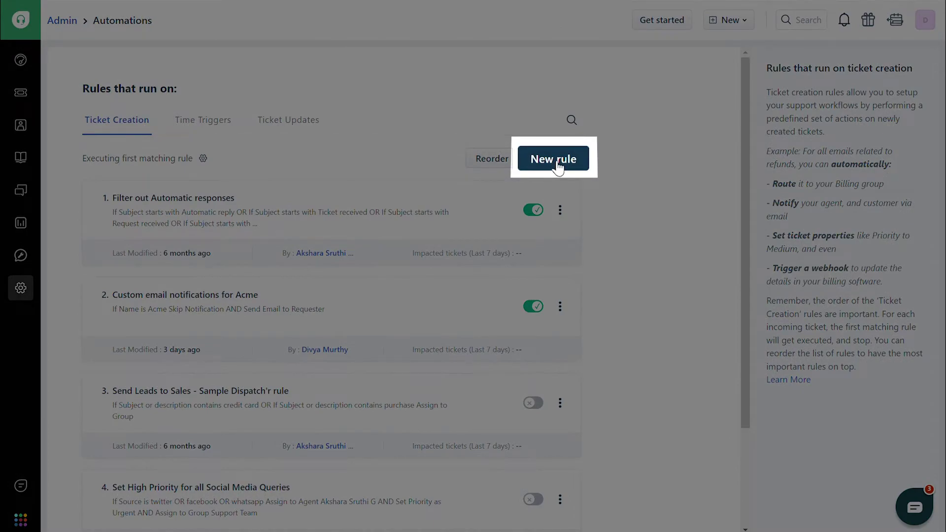
Start a new rule named 'Email different support address rule'.
{"action": "left_click", "coordinate": [557, 167]}
{"action": "type", "text": "Email diff"}
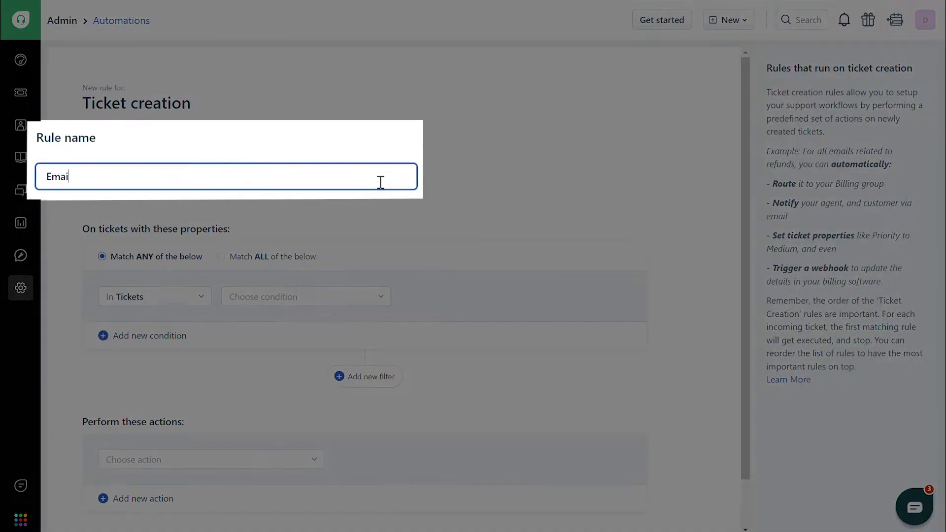
{"action": "type", "text": "erent support address rule"}
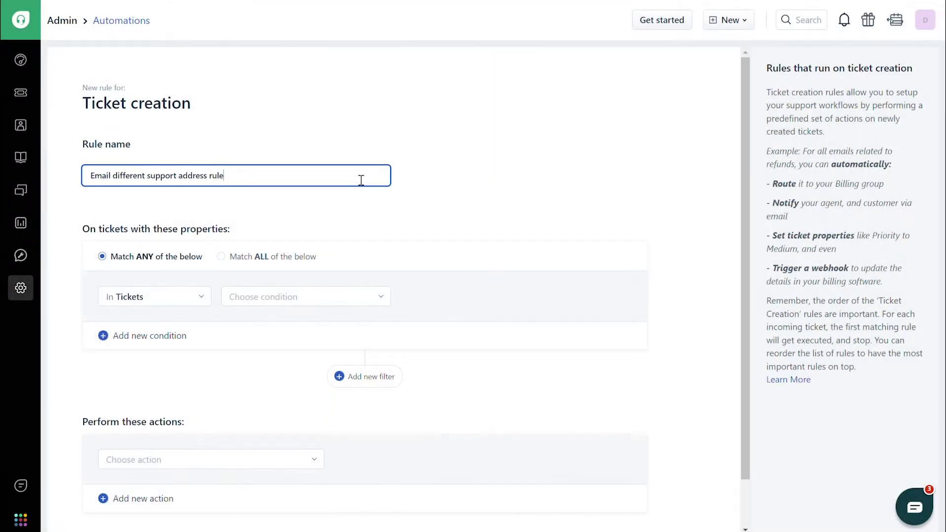
{"action": "scroll", "coordinate": [361, 181], "scroll_direction": "down", "scroll_amount": 1}
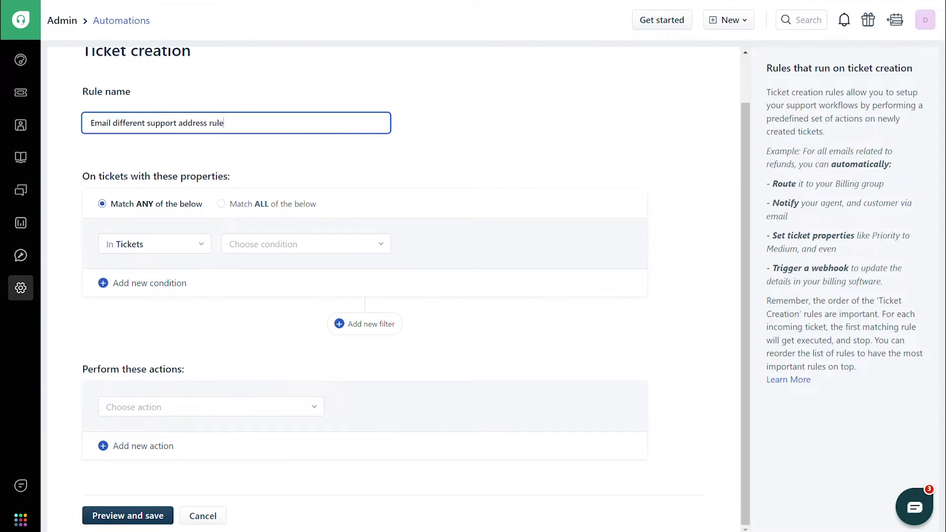
Add the condition: in Companies, Company name is Acme.
{"action": "left_click", "coordinate": [203, 246]}
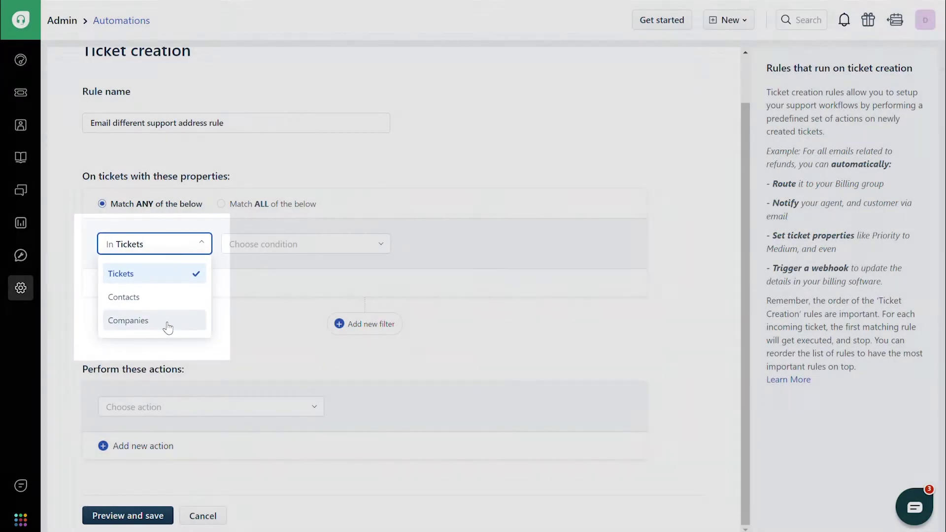
{"action": "left_click", "coordinate": [168, 326]}
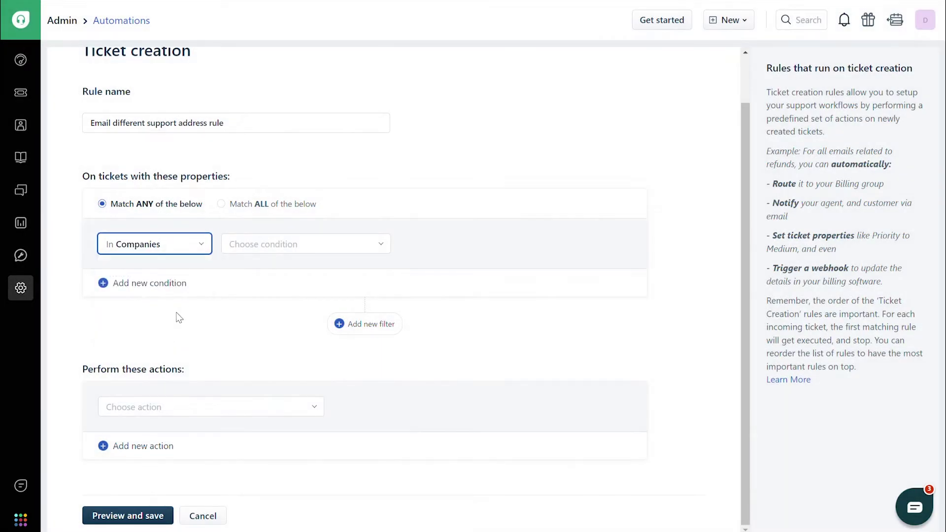
{"action": "left_click", "coordinate": [267, 250]}
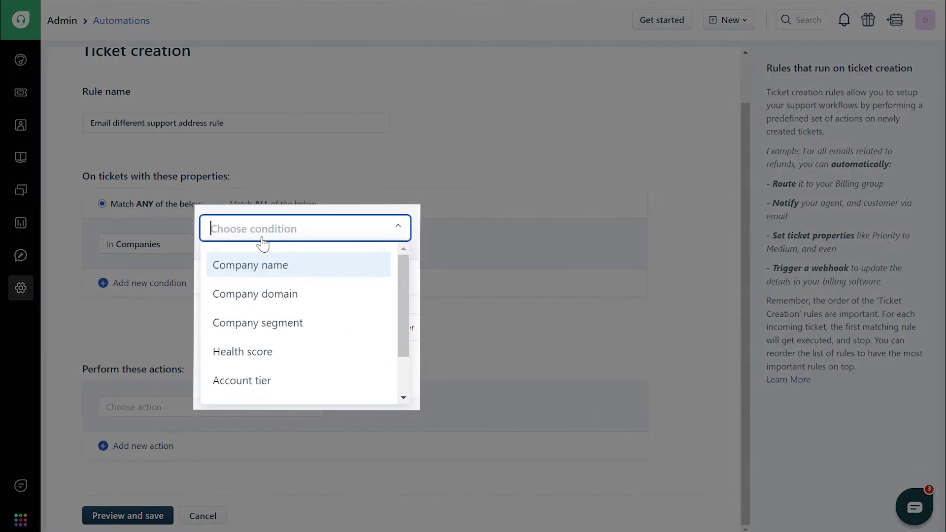
{"action": "left_click", "coordinate": [267, 278]}
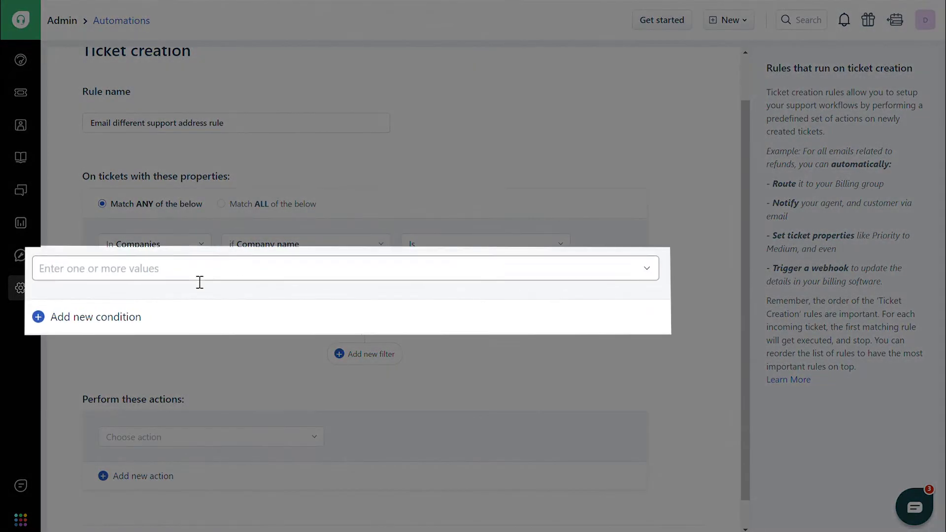
{"action": "left_click", "coordinate": [199, 282]}
{"action": "type", "text": "Acme"}
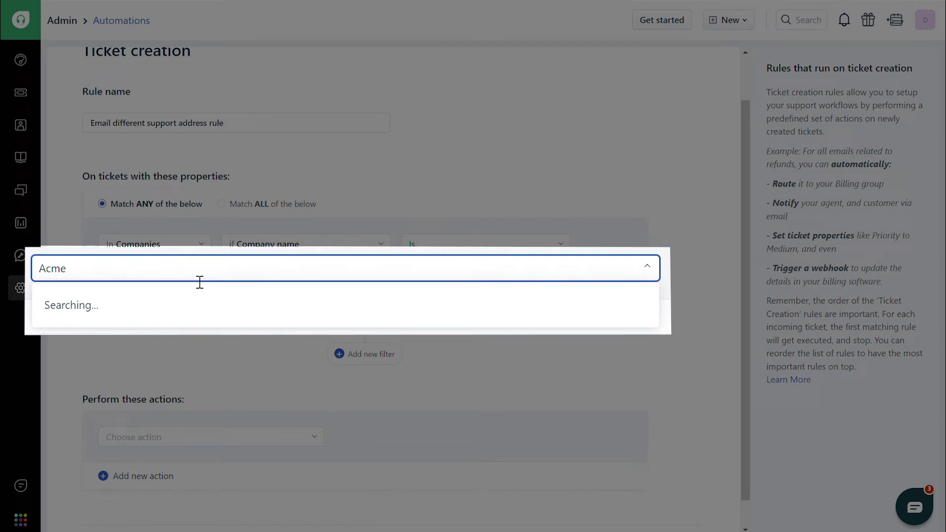
{"action": "left_click", "coordinate": [175, 305]}
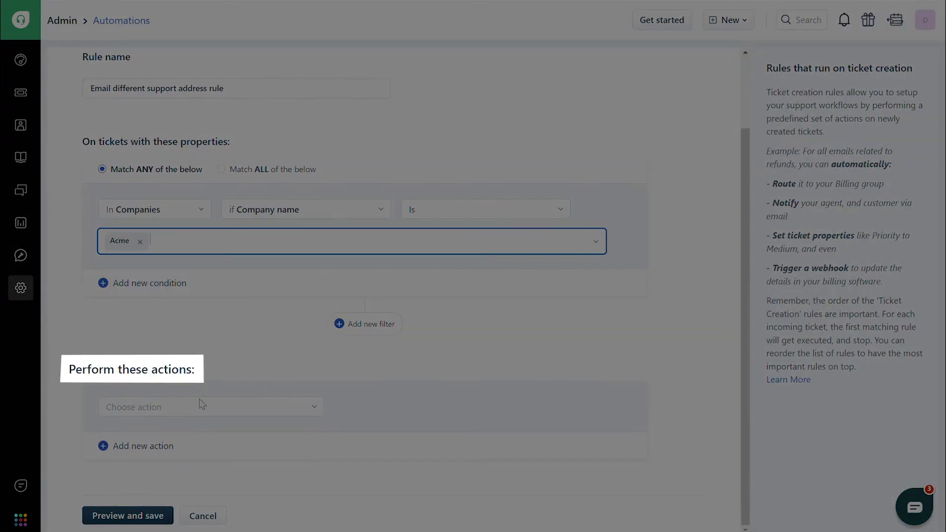
Set the action to Send email to requester, pointing customers to the new support address.
{"action": "left_click", "coordinate": [199, 404]}
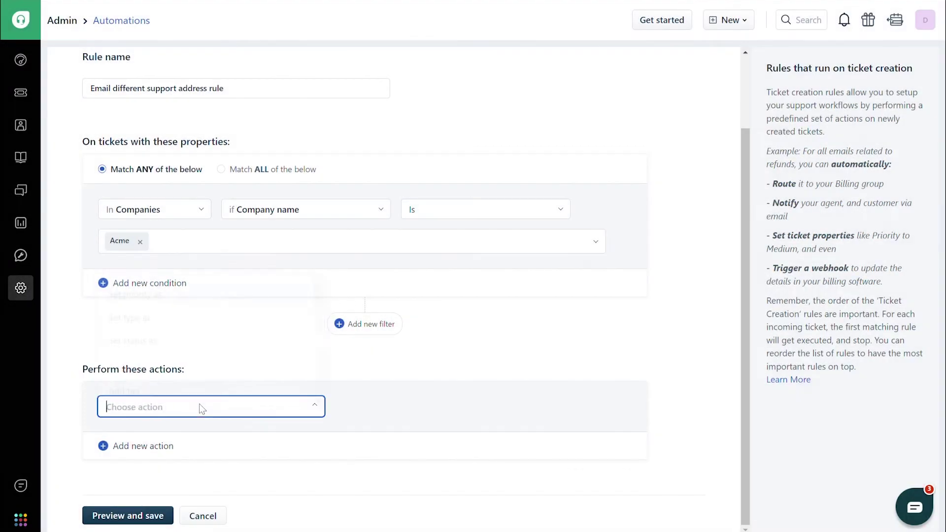
{"action": "scroll", "coordinate": [202, 365], "scroll_direction": "down", "scroll_amount": 3}
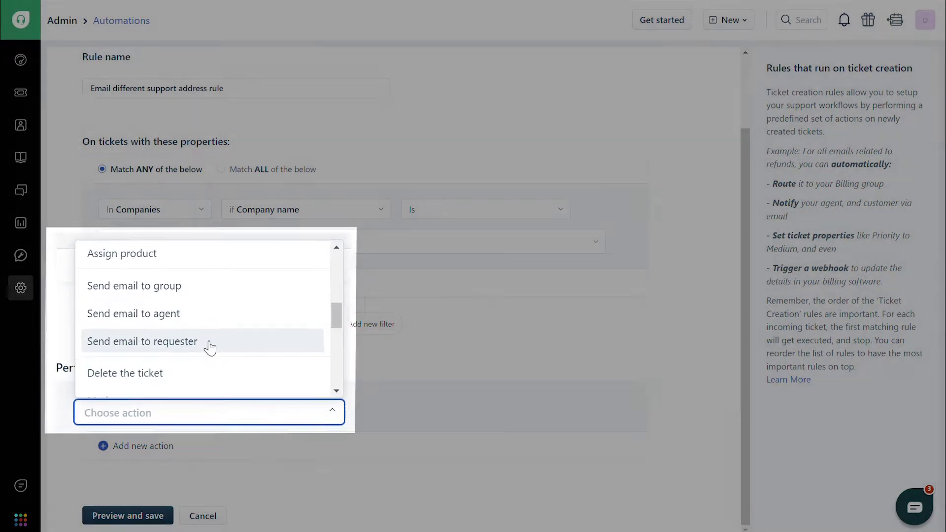
{"action": "left_click", "coordinate": [142, 341]}
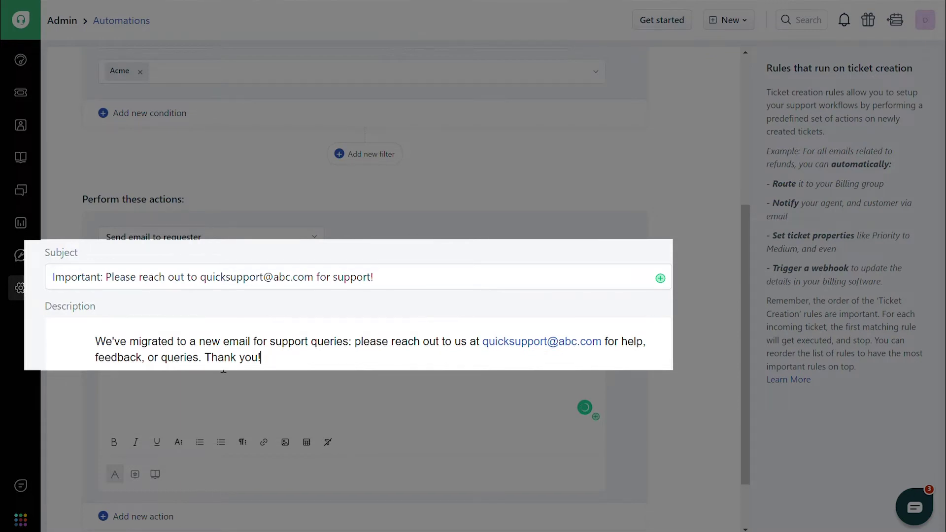
{"action": "scroll", "coordinate": [223, 369], "scroll_direction": "down", "scroll_amount": 2}
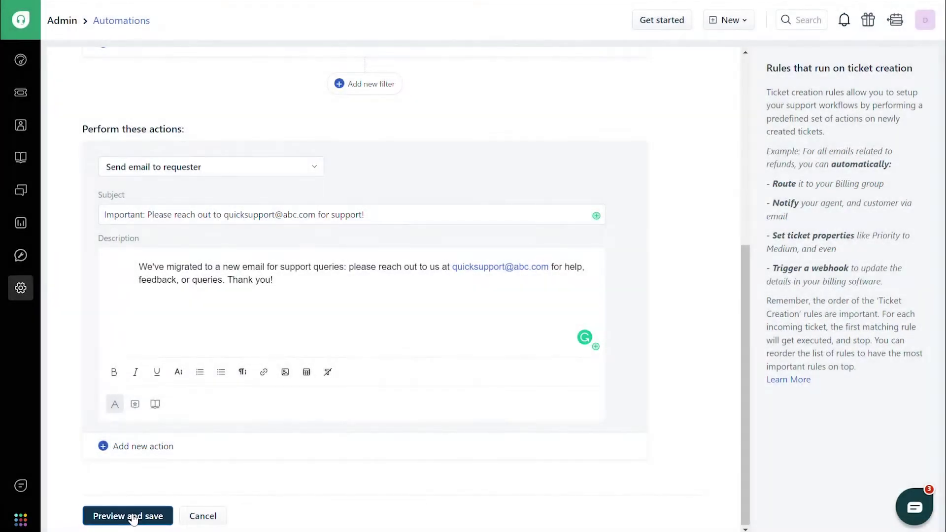
Preview the rule summary, then save and activate the rule.
{"action": "left_click", "coordinate": [132, 518]}
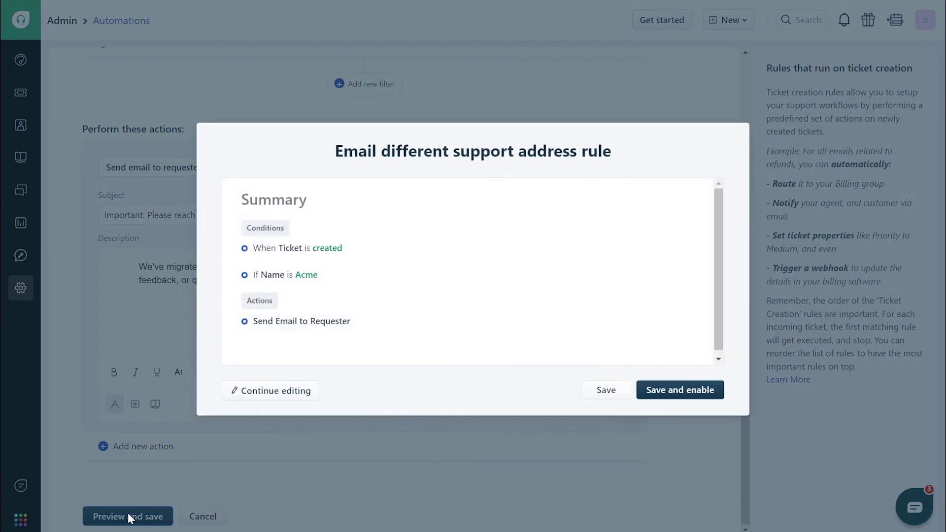
{"action": "left_click", "coordinate": [664, 392]}
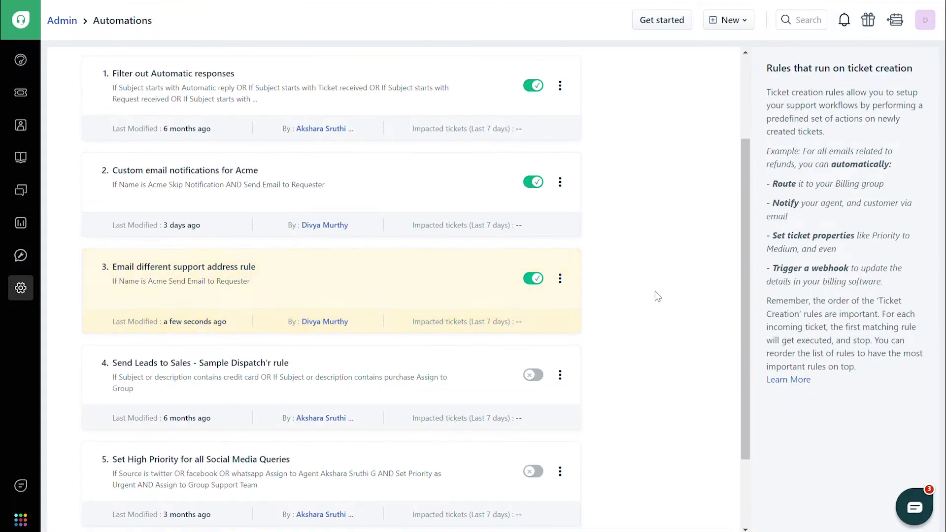
{"action": "scroll", "coordinate": [658, 296], "scroll_direction": "up", "scroll_amount": 3}
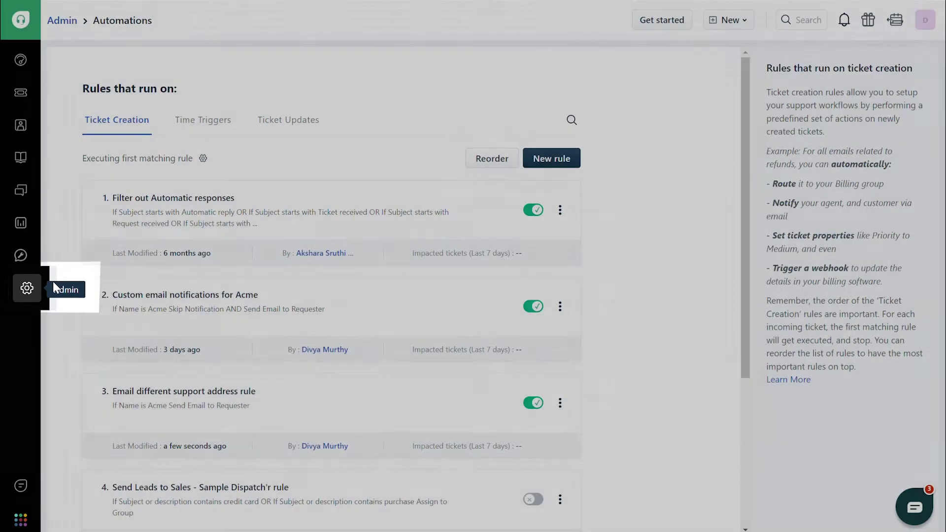
Open the ticket automation rules that run on Ticket Updates.
{"action": "left_click", "coordinate": [45, 292]}
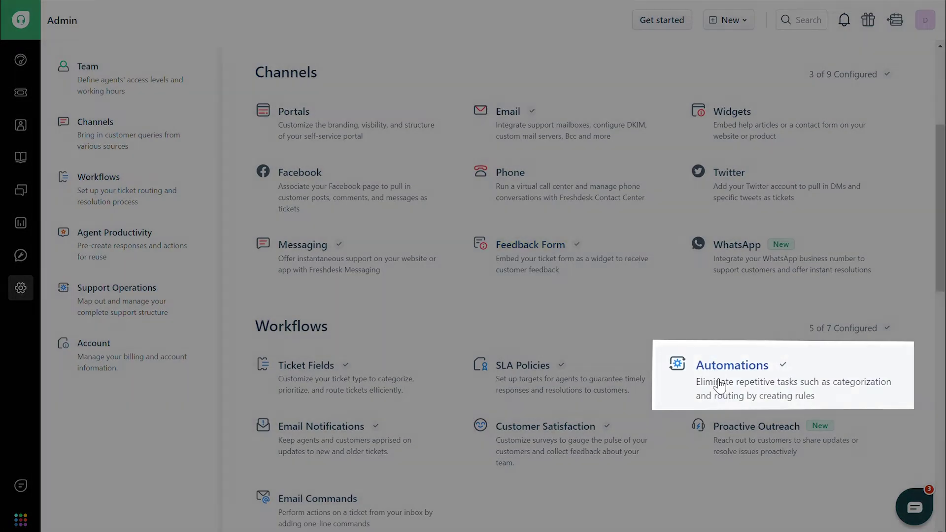
{"action": "left_click", "coordinate": [723, 381]}
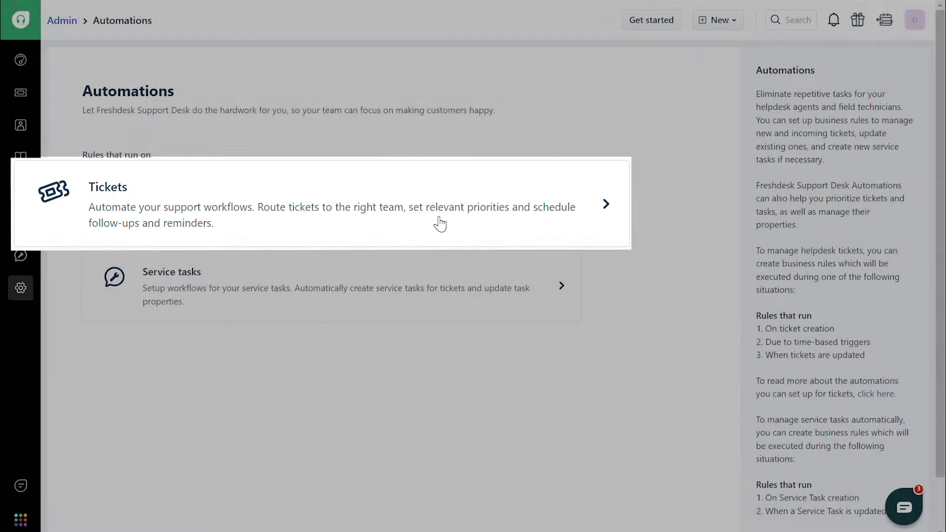
{"action": "left_click", "coordinate": [439, 223]}
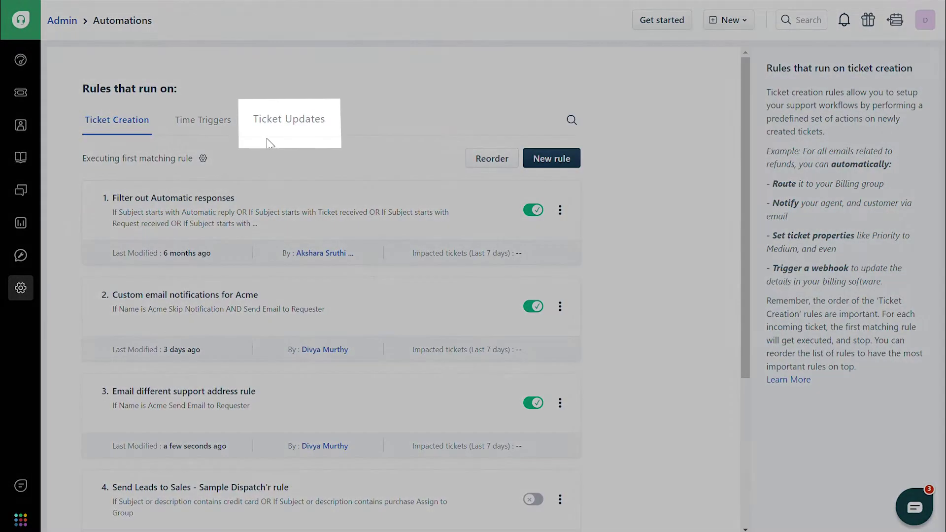
{"action": "left_click", "coordinate": [292, 132]}
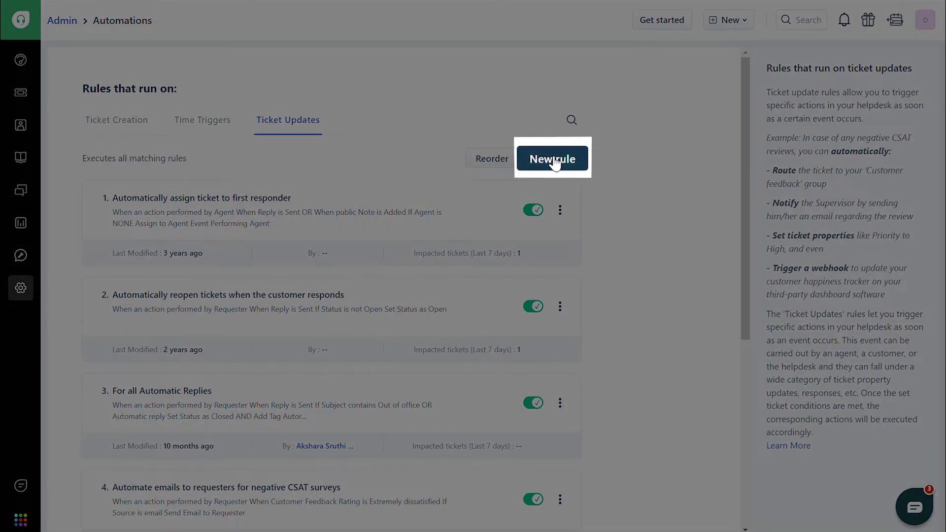
Create a 'different support address' update rule triggered when Status changes from Any status to Closed.
{"action": "left_click", "coordinate": [540, 149]}
{"action": "type", "text": "different support addr"}
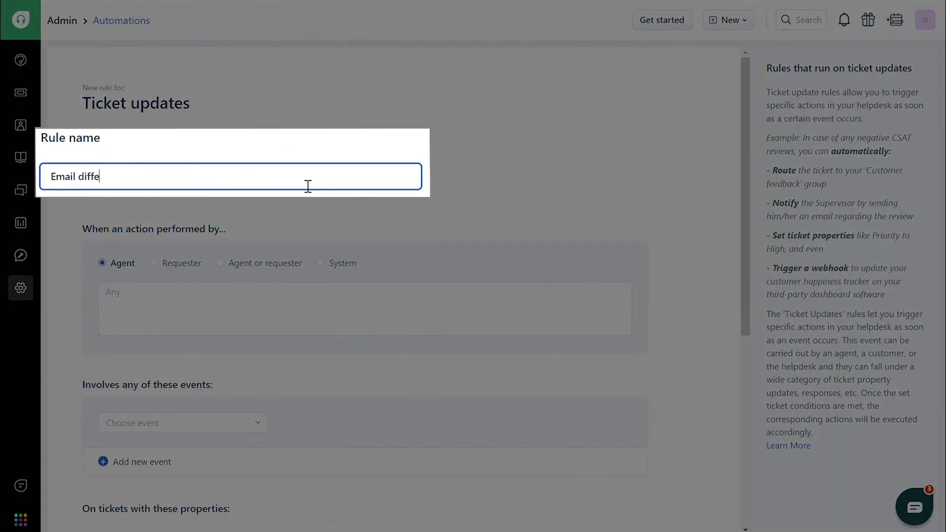
{"action": "type", "text": "ess"}
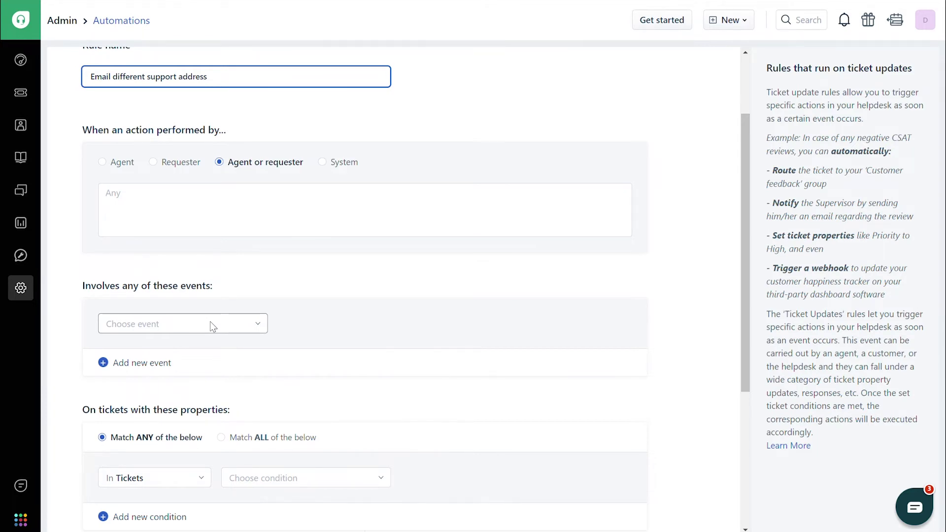
{"action": "left_click", "coordinate": [210, 322]}
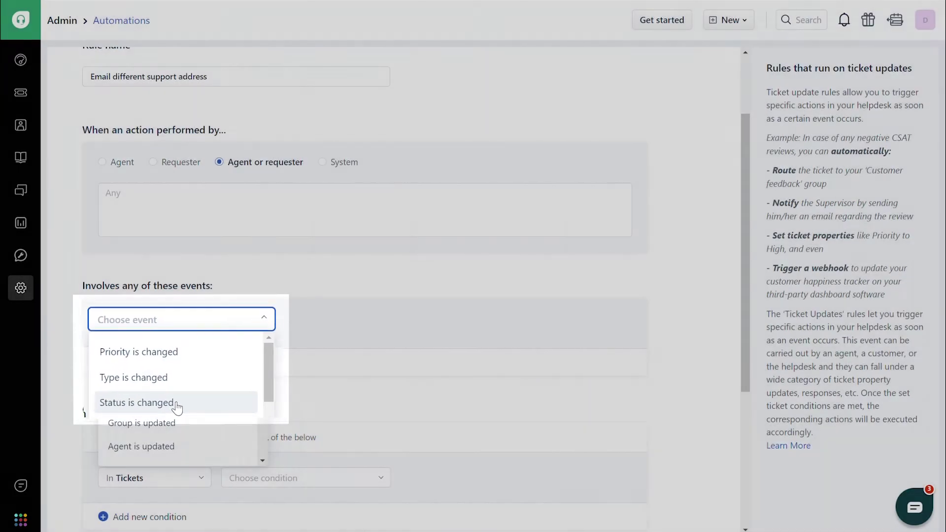
{"action": "left_click", "coordinate": [176, 406]}
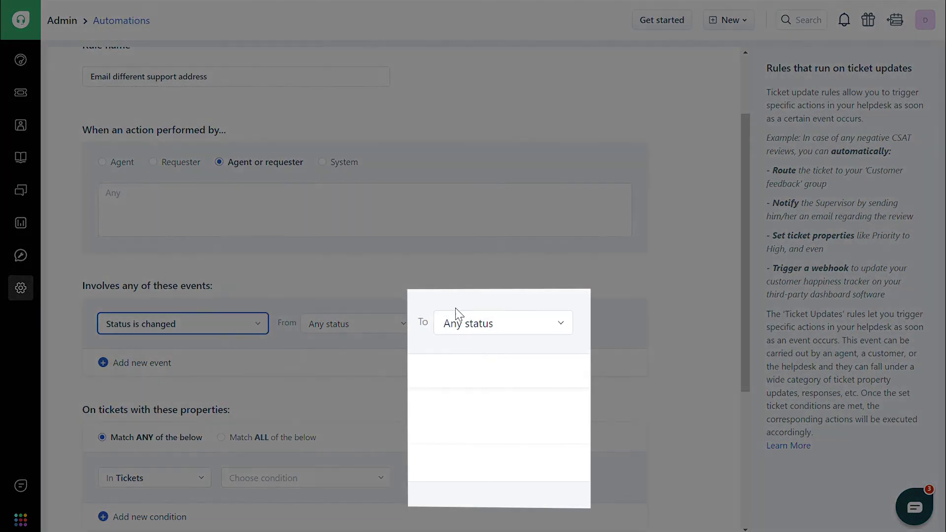
{"action": "left_click", "coordinate": [475, 329]}
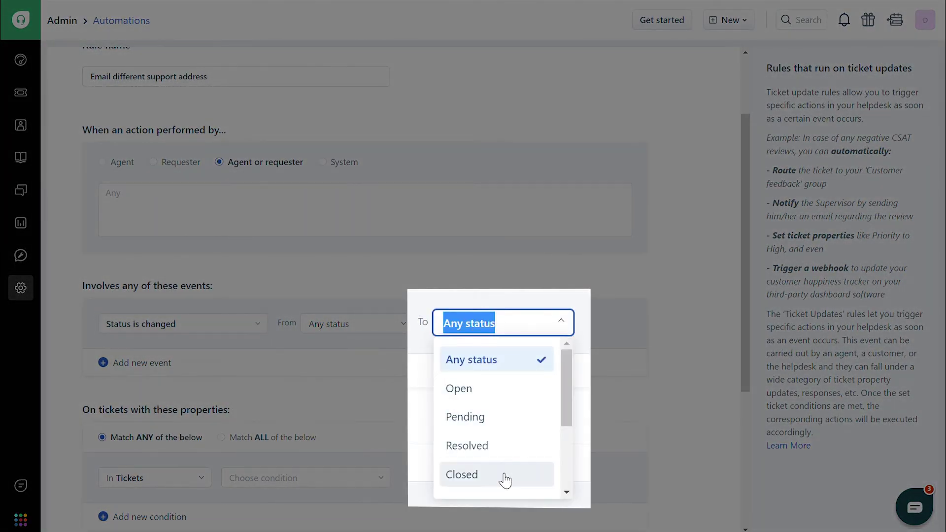
{"action": "left_click", "coordinate": [507, 480]}
{"action": "scroll", "coordinate": [319, 419], "scroll_direction": "down", "scroll_amount": 3}
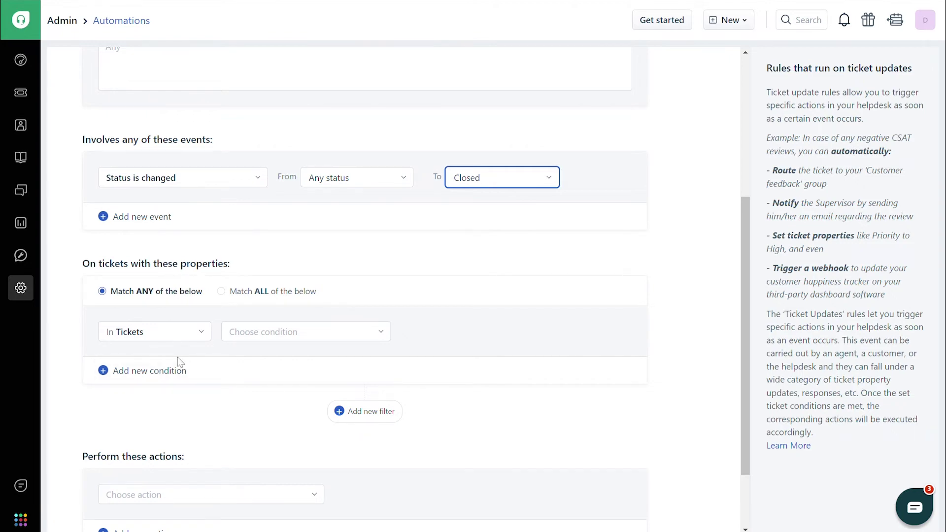
Add the condition: in Companies, Company name is Acme.
{"action": "left_click", "coordinate": [195, 339]}
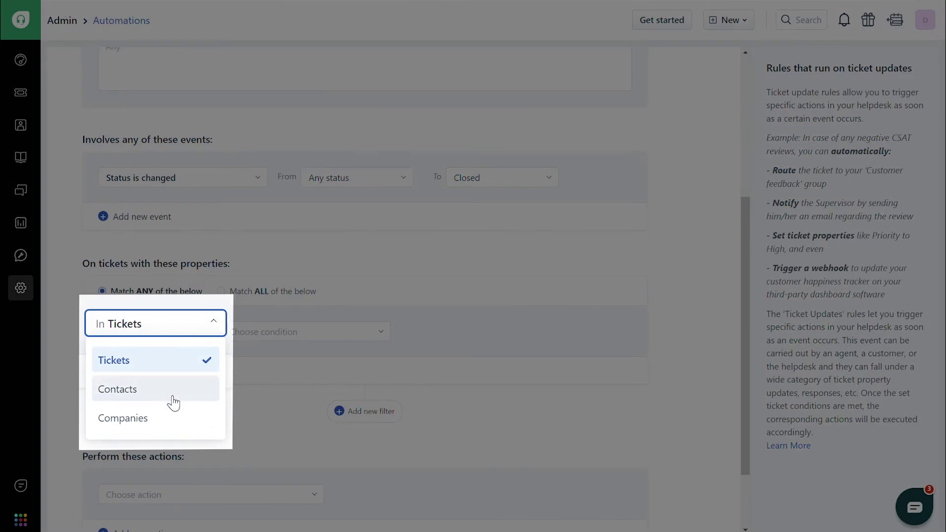
{"action": "left_click", "coordinate": [163, 419]}
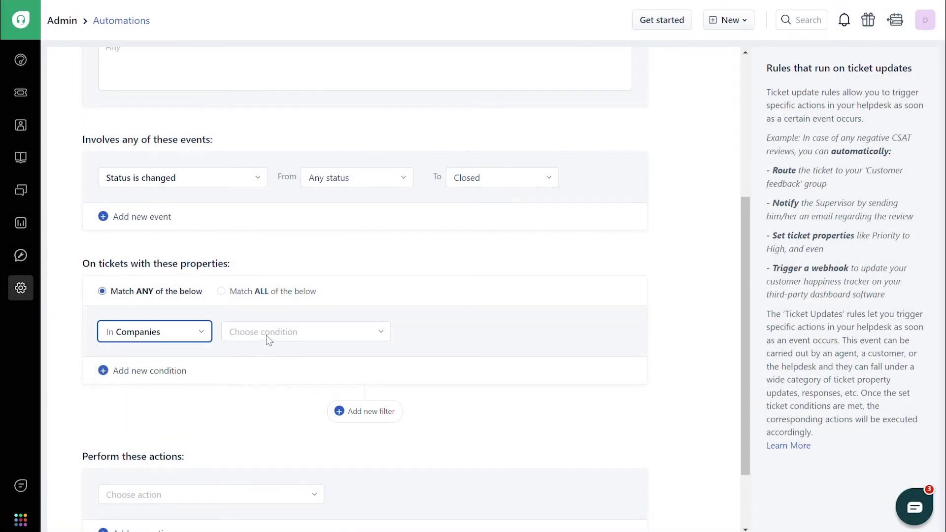
{"action": "left_click", "coordinate": [290, 332]}
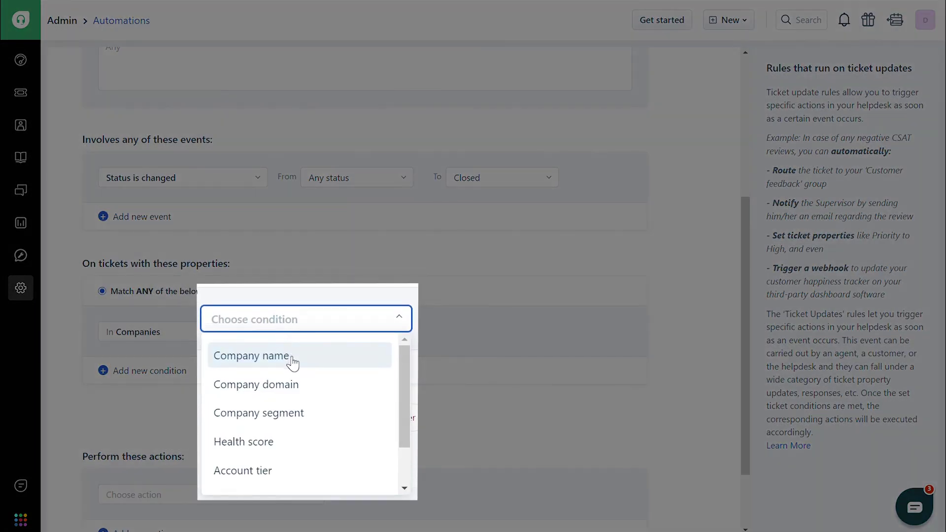
{"action": "left_click", "coordinate": [292, 356]}
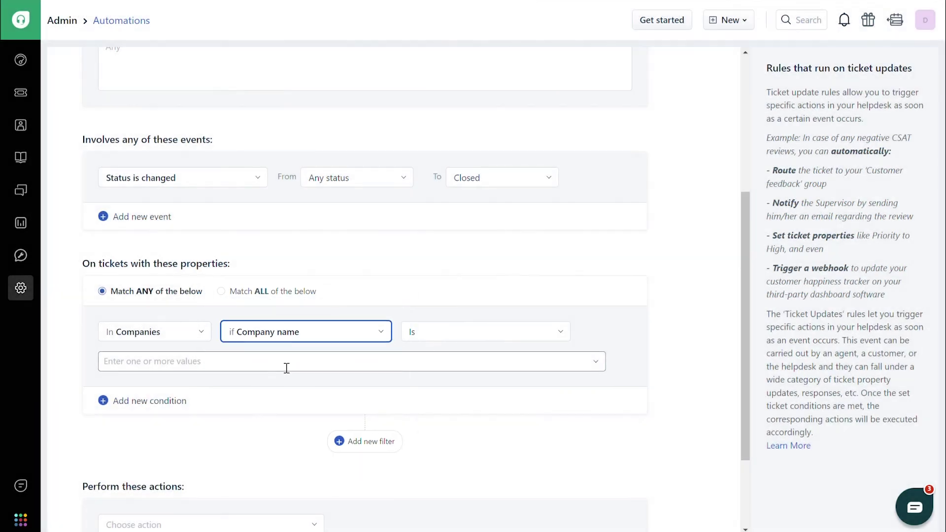
{"action": "left_click", "coordinate": [270, 363]}
{"action": "type", "text": "Acme"}
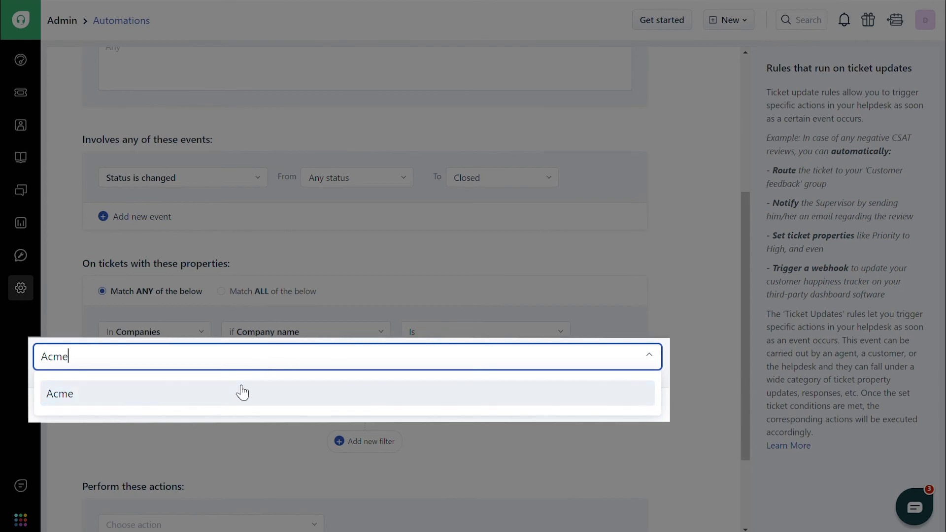
{"action": "left_click", "coordinate": [244, 392]}
{"action": "scroll", "coordinate": [265, 390], "scroll_direction": "down", "scroll_amount": 3}
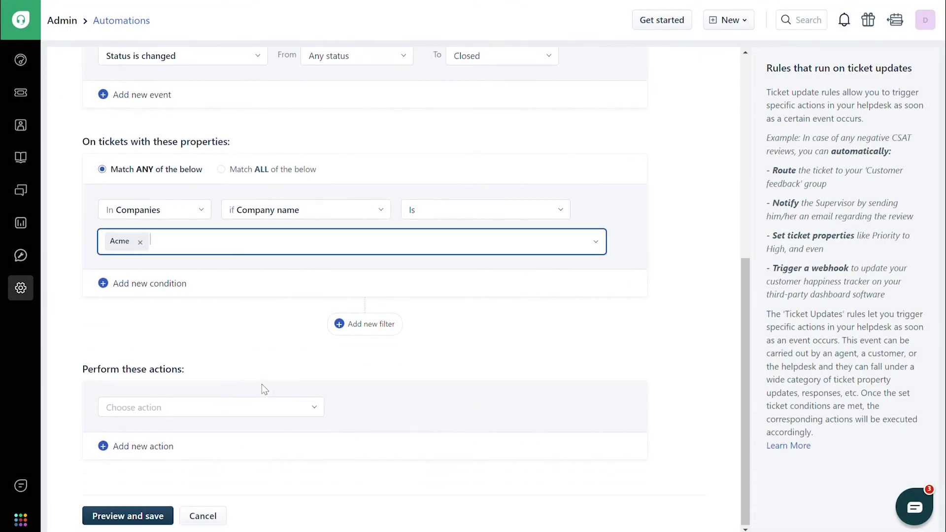
Make the rule send the requester an email about the other support address, then preview its summary.
{"action": "left_click", "coordinate": [253, 407]}
{"action": "scroll", "coordinate": [260, 355], "scroll_direction": "down", "scroll_amount": 5}
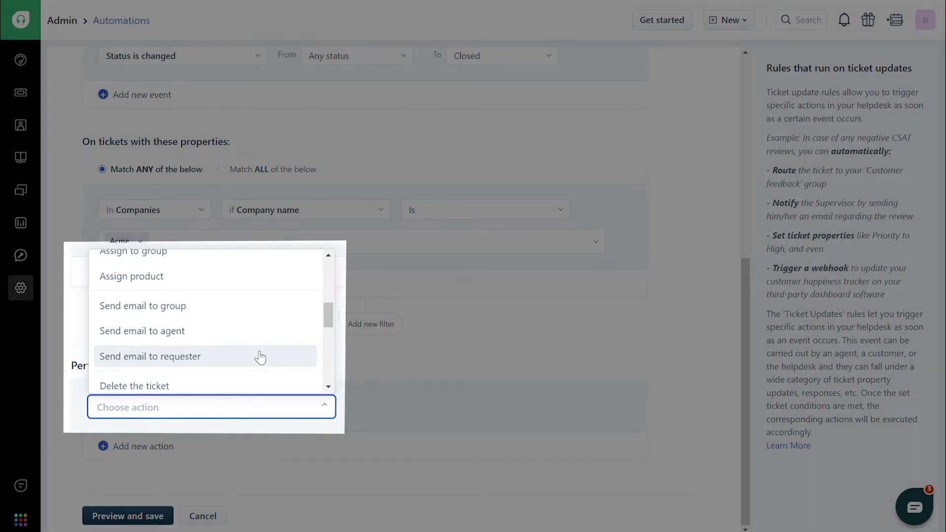
{"action": "left_click", "coordinate": [261, 356]}
{"action": "scroll", "coordinate": [64, 396], "scroll_direction": "down", "scroll_amount": 3}
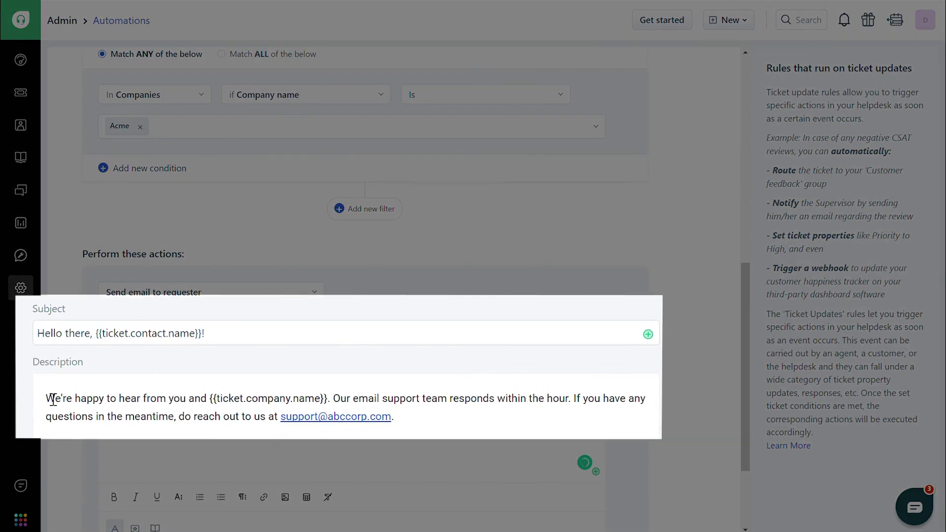
{"action": "scroll", "coordinate": [113, 394], "scroll_direction": "down", "scroll_amount": 1}
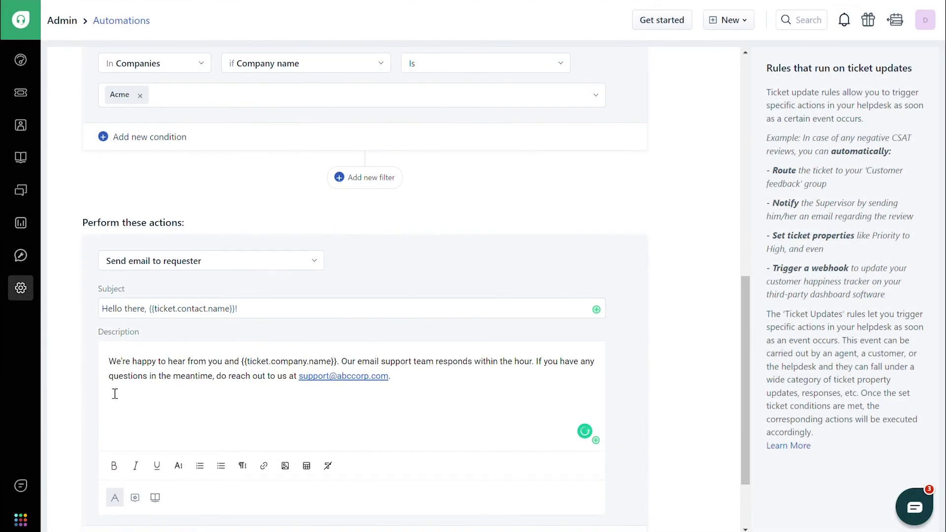
{"action": "scroll", "coordinate": [115, 393], "scroll_direction": "down", "scroll_amount": 2}
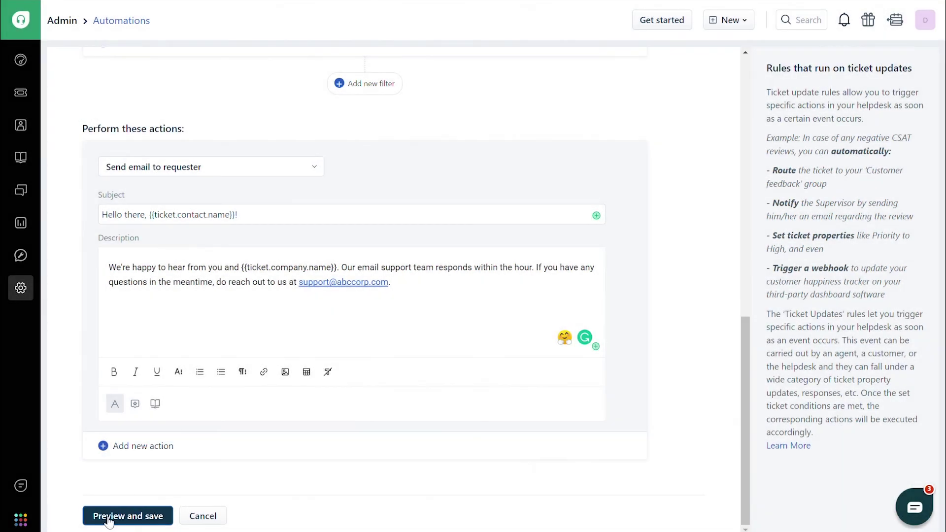
{"action": "left_click", "coordinate": [103, 516]}
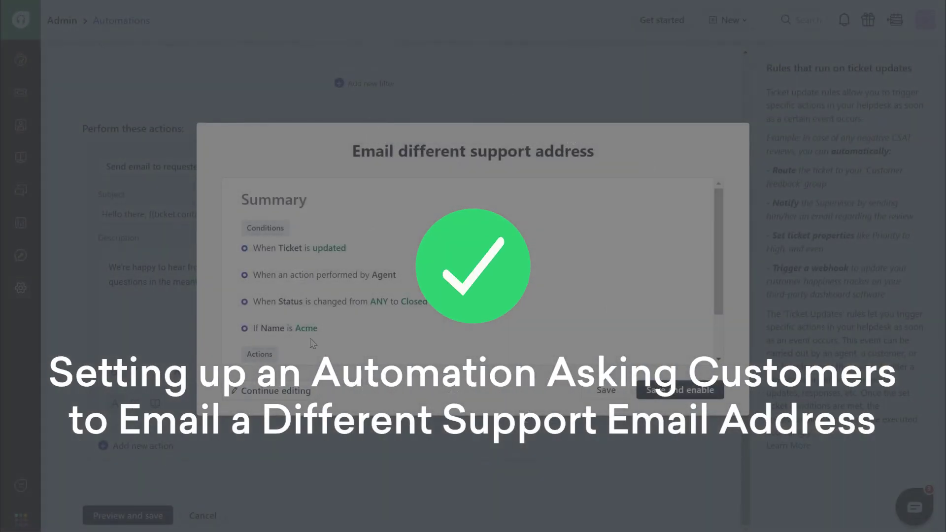
{"action": "scroll", "coordinate": [350, 324], "scroll_direction": "down", "scroll_amount": 2}
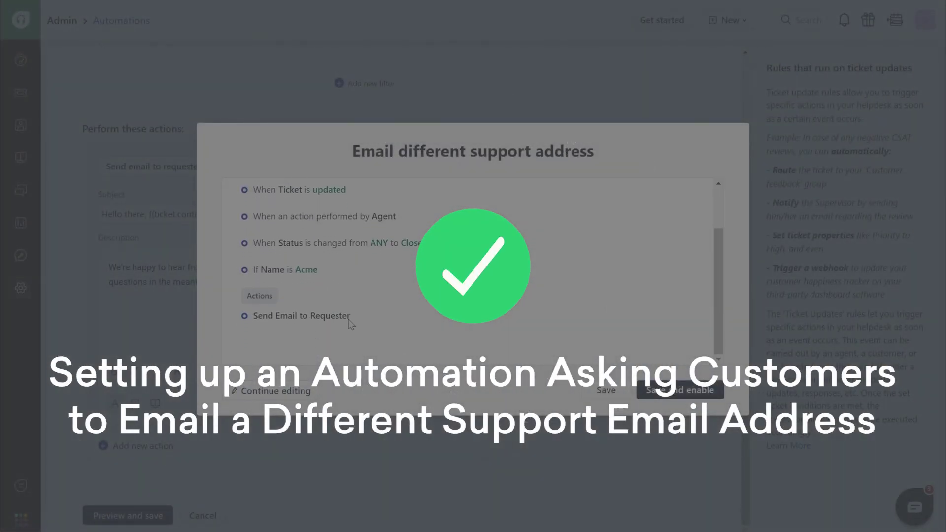